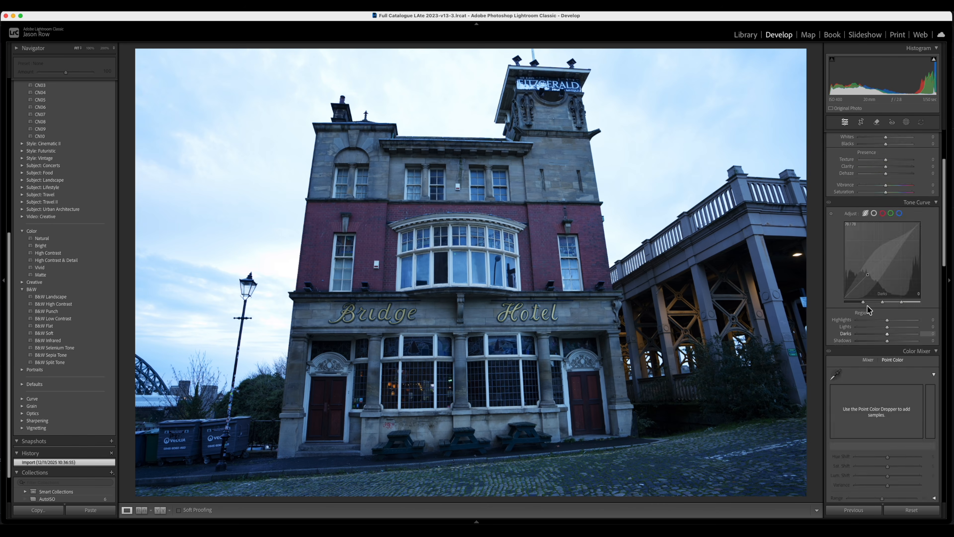
Straighten the photo with Guided Upright by drawing guides along the bridge pillar and the lamp post.
scroll(867, 309, down, 6)
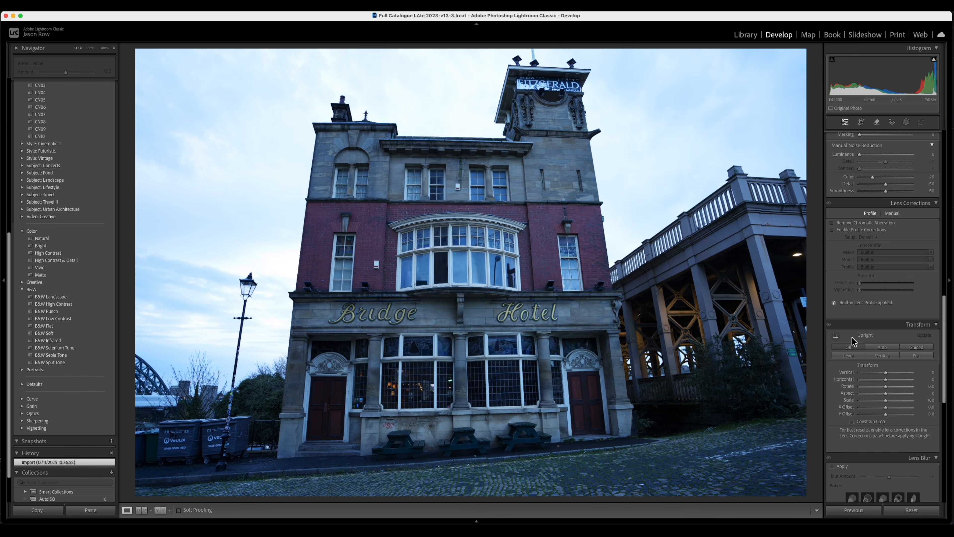
click(834, 337)
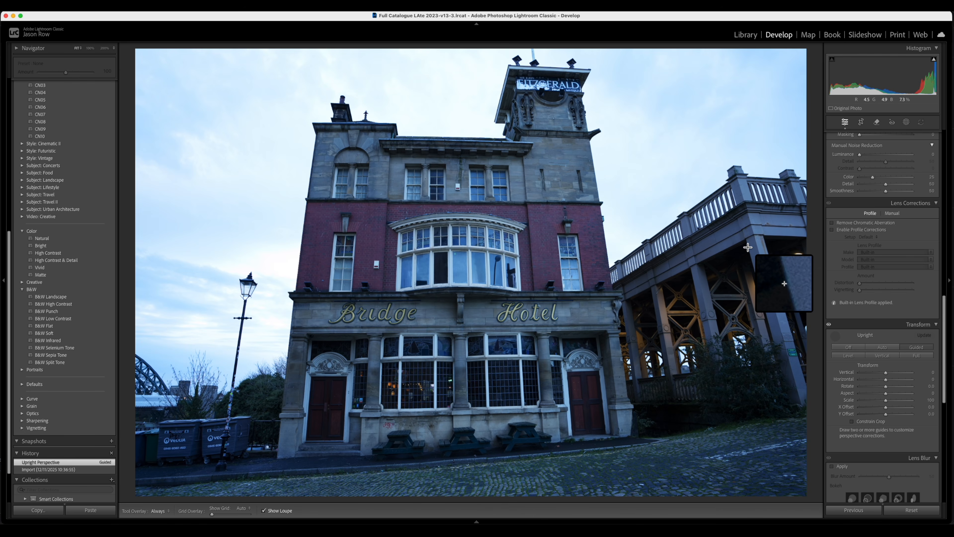
mouse_move(748, 247)
mouse_down()
mouse_move(770, 362)
mouse_move(783, 374)
mouse_up()
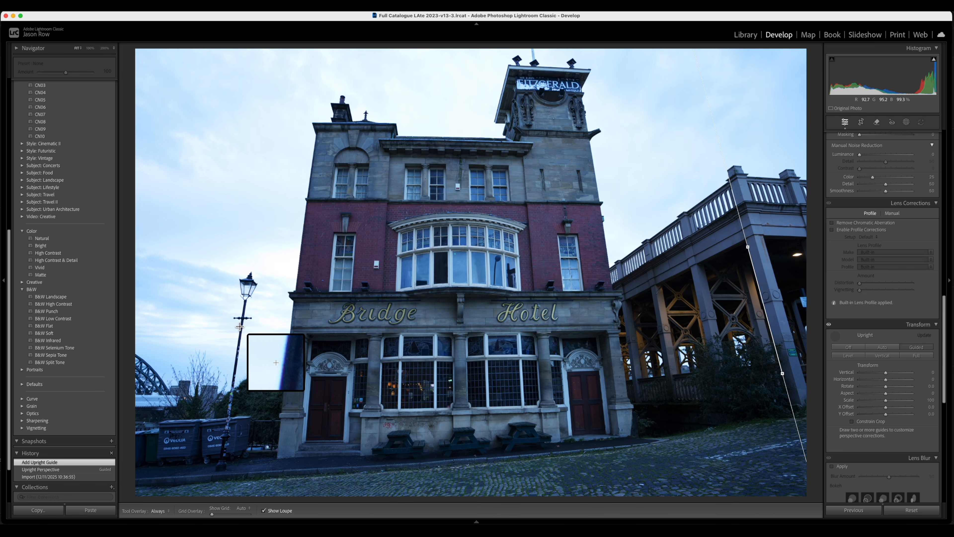
drag(240, 326, 228, 406)
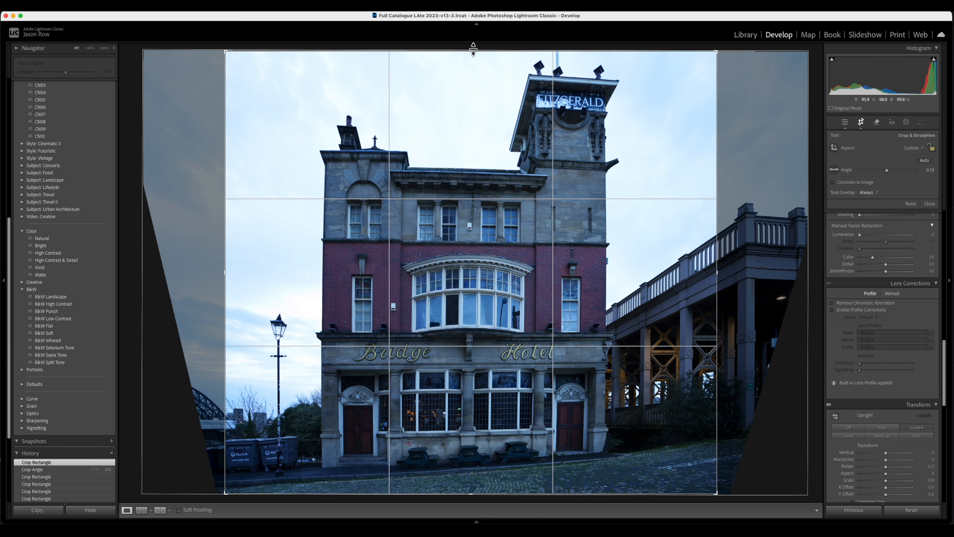
Crop both sides of the photo in to a narrow frame around the hotel building and apply the crop.
drag(224, 273, 257, 273)
drag(683, 276, 646, 276)
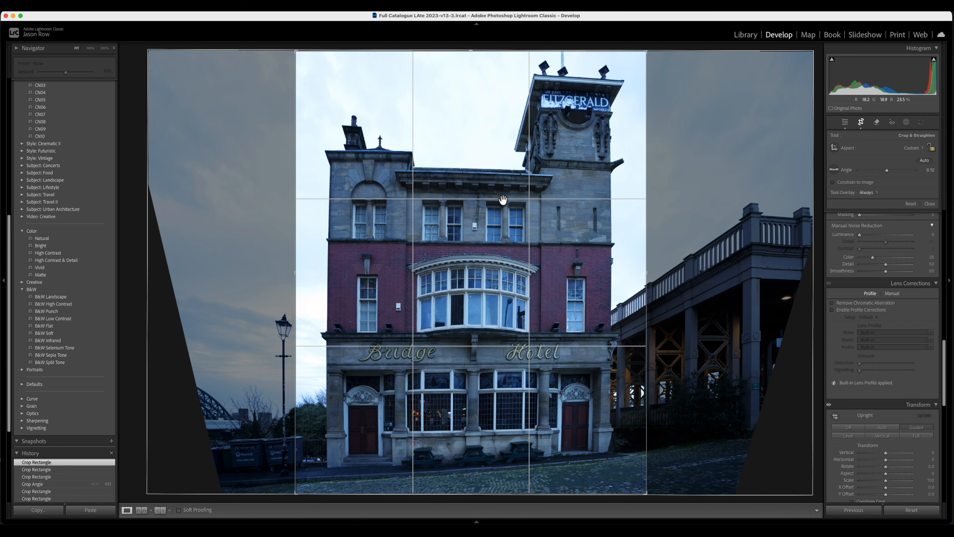
scroll(503, 200, right, 1)
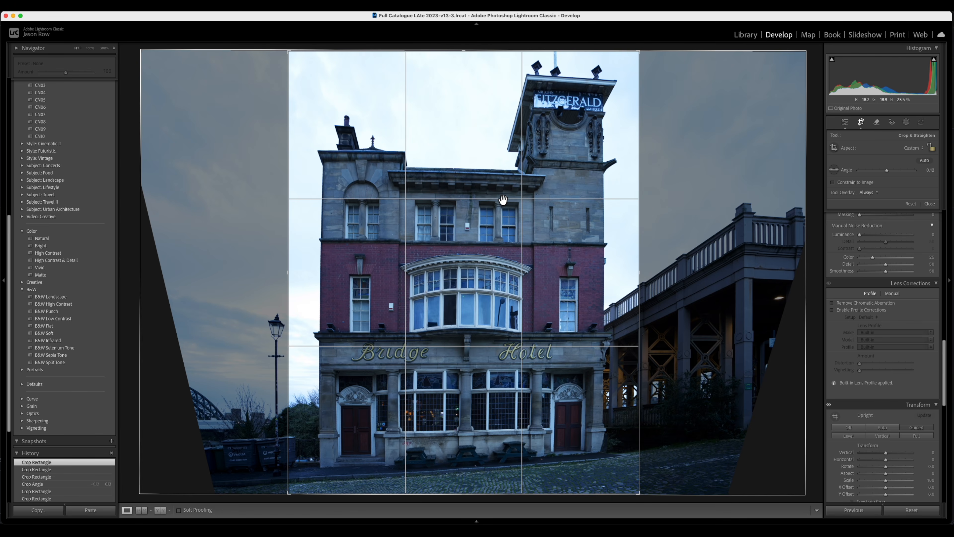
key(Return)
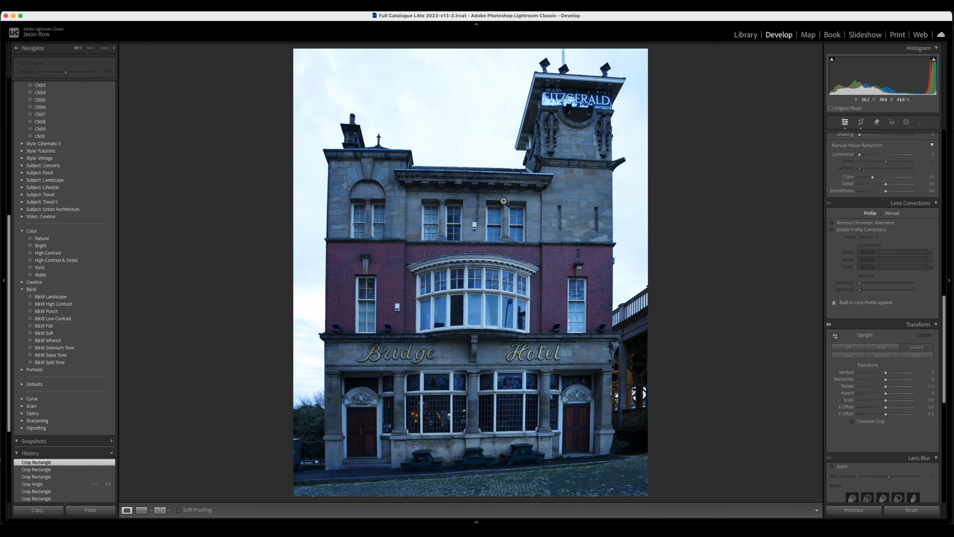
Set the Transform rotation to +0.1, reset the X Offset and set the Y Offset to -0.8.
click(885, 387)
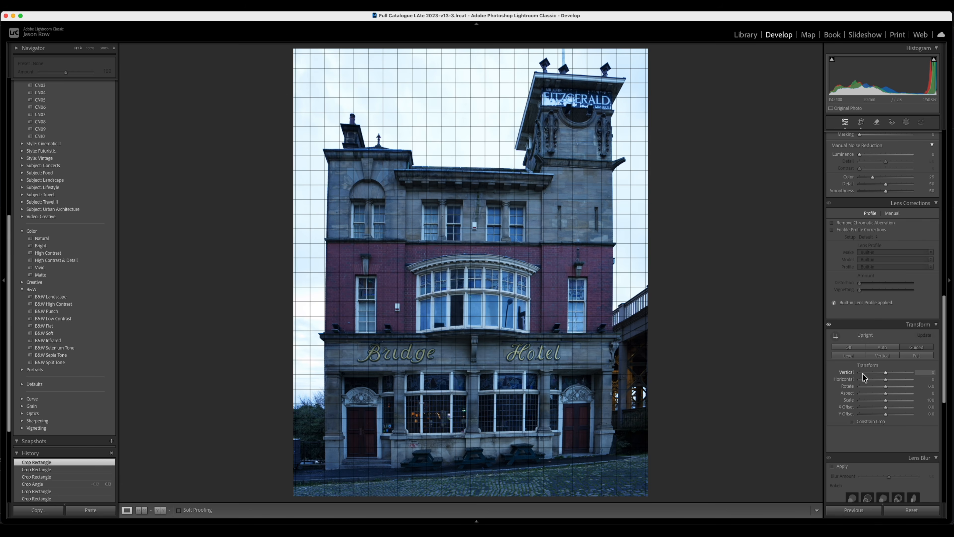
click(886, 389)
drag(886, 389, 886, 389)
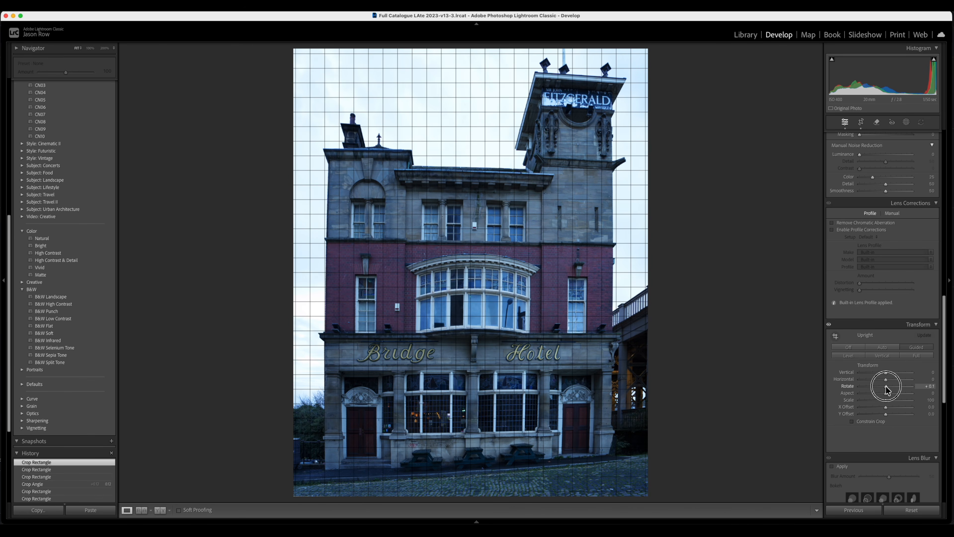
drag(886, 387, 885, 412)
double_click(846, 407)
drag(886, 412, 885, 417)
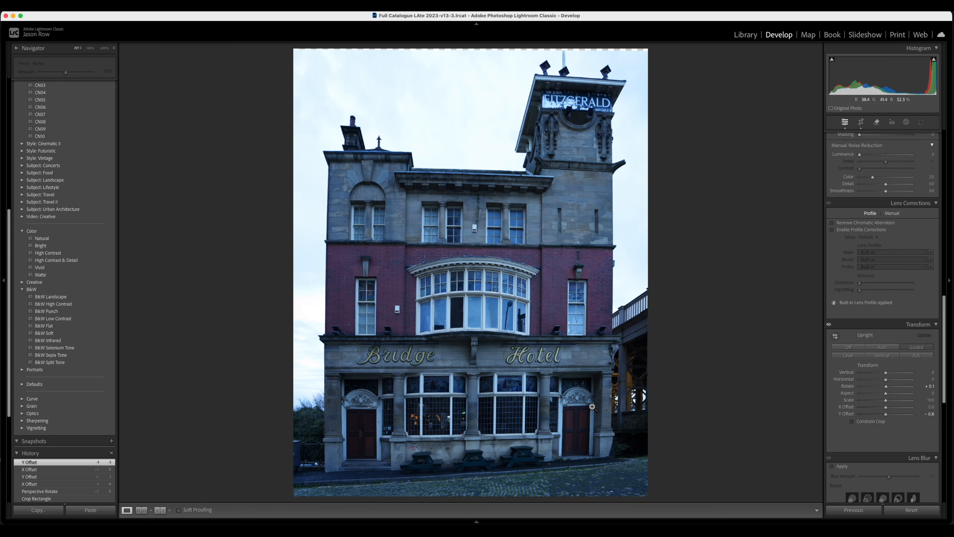
Reset the photo to discard the perspective, crop and transform edits.
right_click(458, 305)
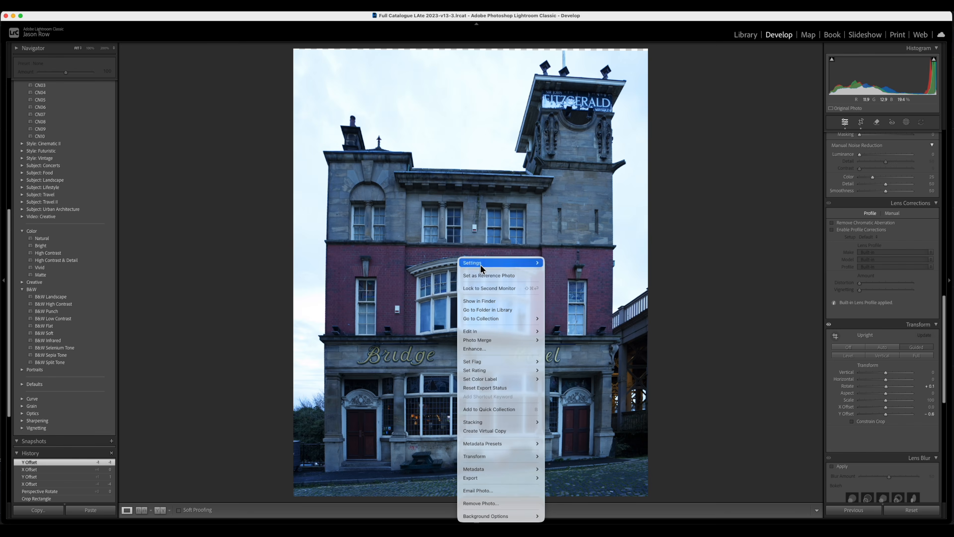
mouse_move(482, 263)
click(573, 263)
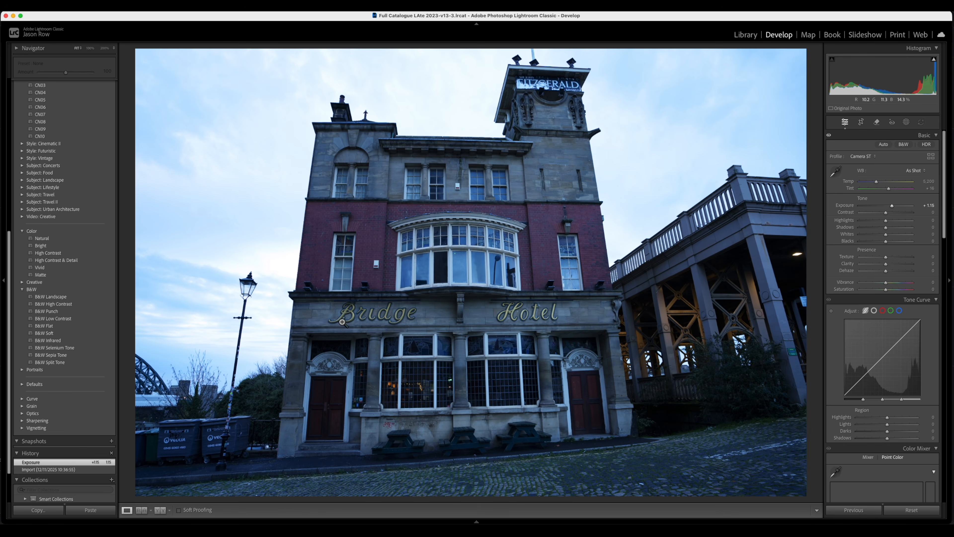
Open the hotel photo for editing in Adobe Photoshop 2026.
right_click(338, 222)
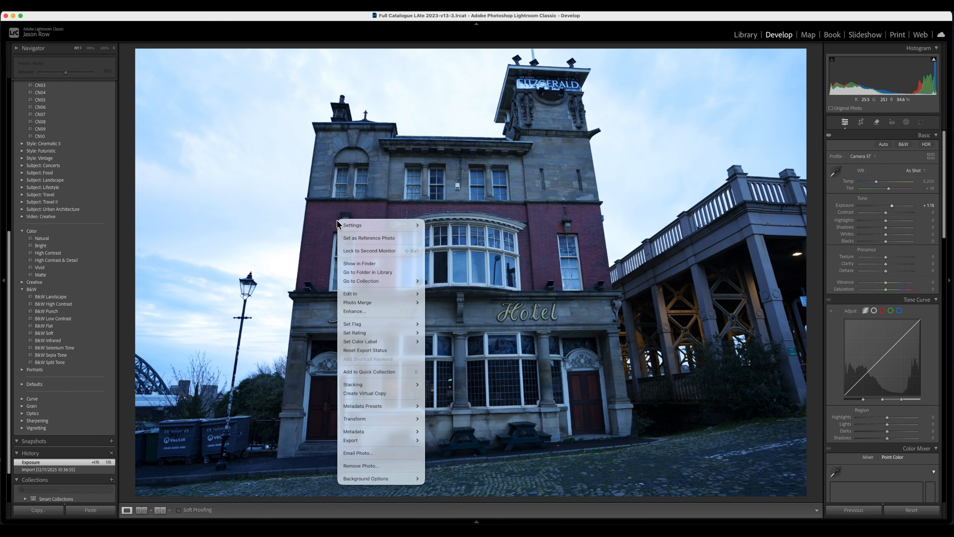
mouse_move(380, 294)
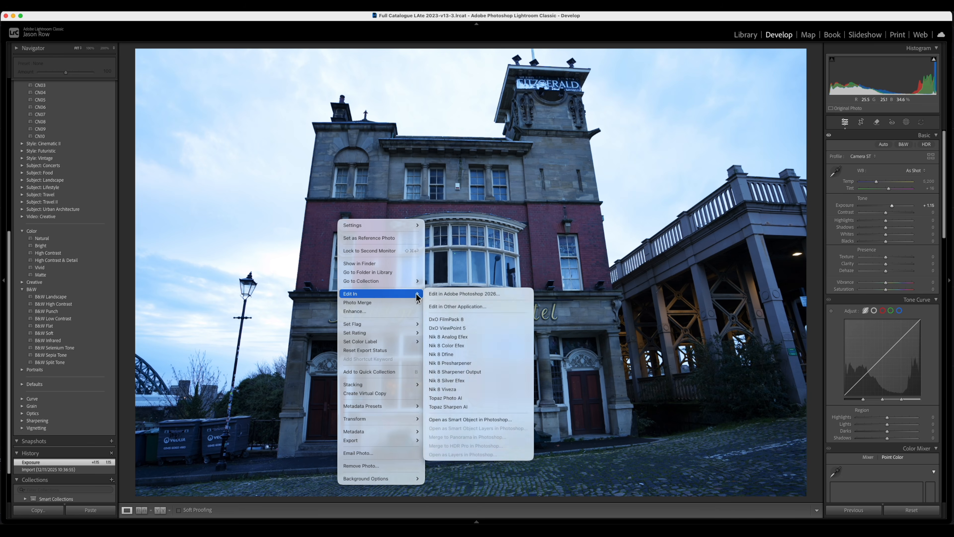
click(506, 296)
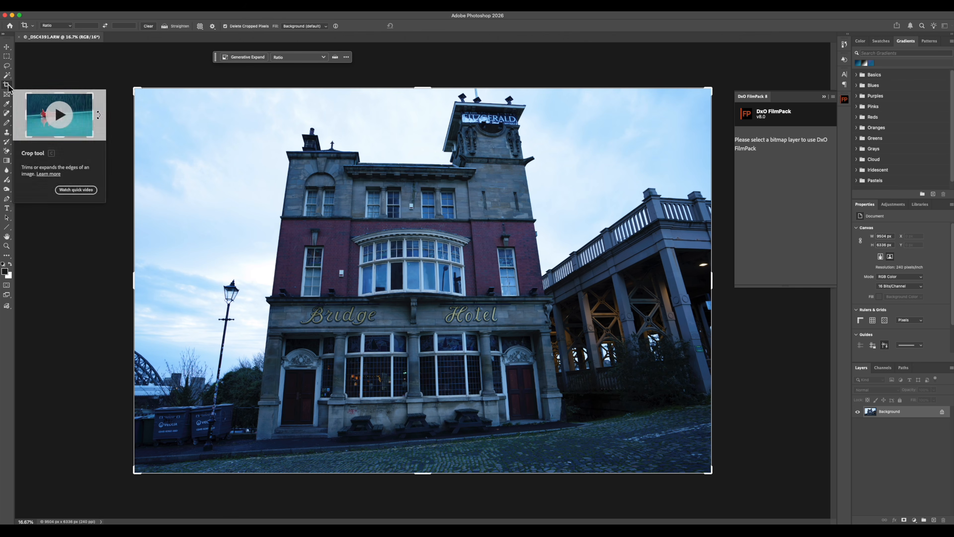
Extend the canvas with the Crop tool above the building and slightly on both sides, to about 10361 x 7830 px.
drag(424, 86, 426, 44)
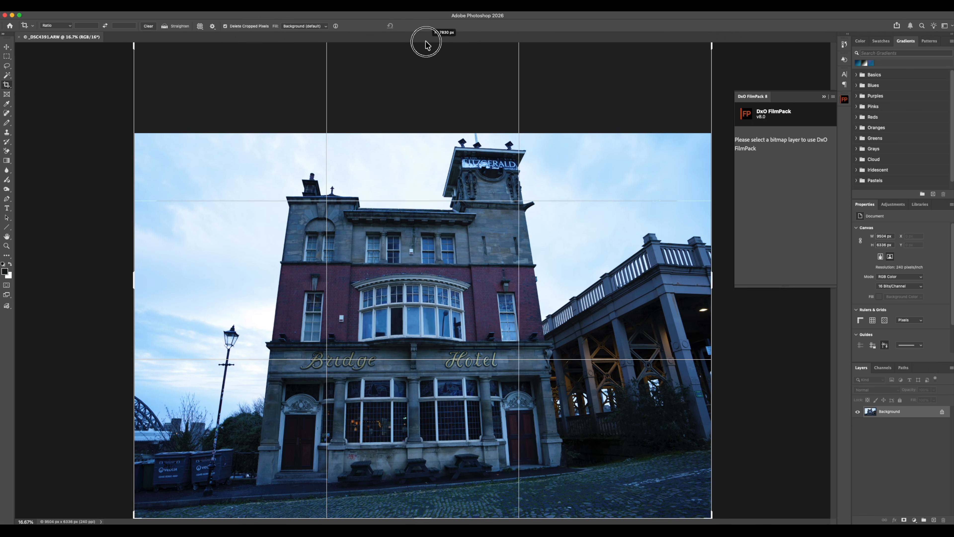
drag(132, 273, 119, 273)
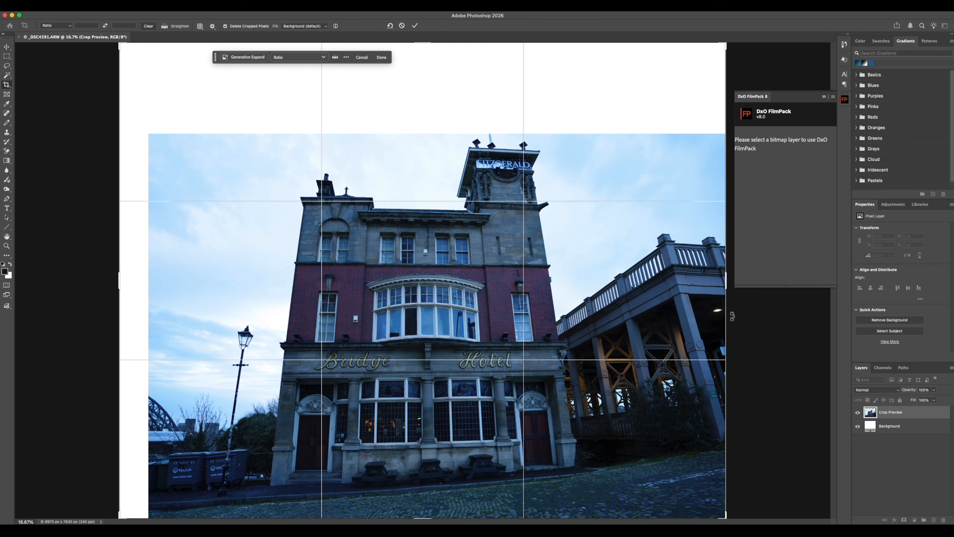
drag(726, 281, 737, 282)
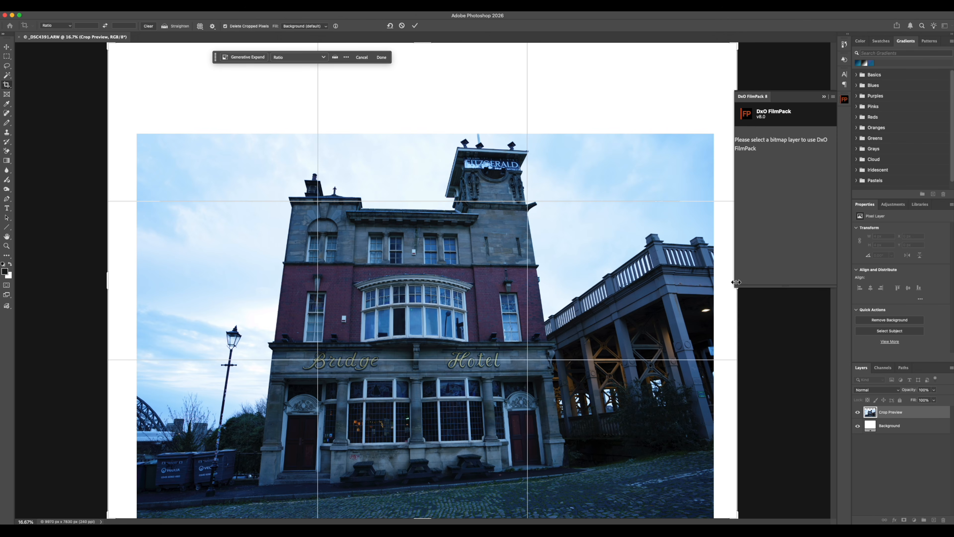
Fill the added canvas using Generative Expand with the prompt "Expand the image to the edge of the canvas matching current image".
click(253, 58)
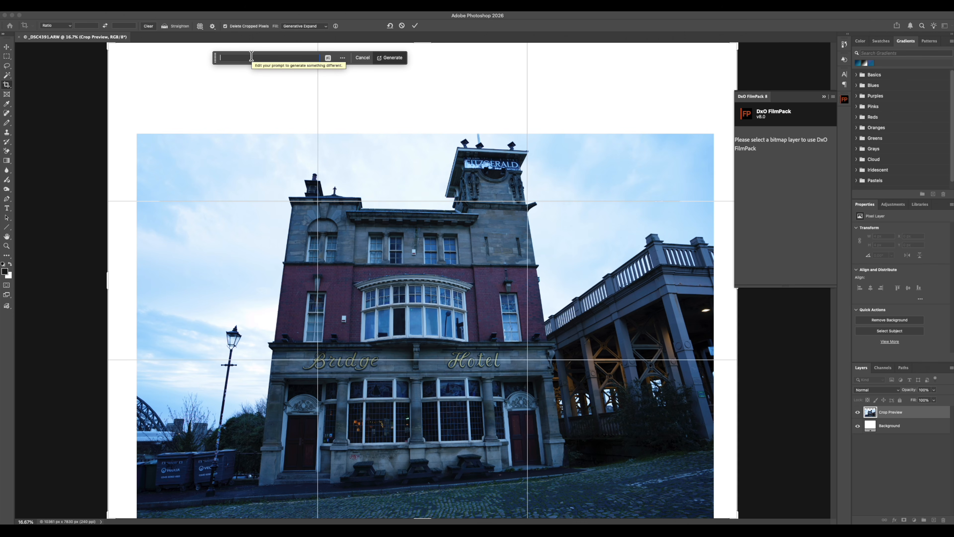
text(Expand)
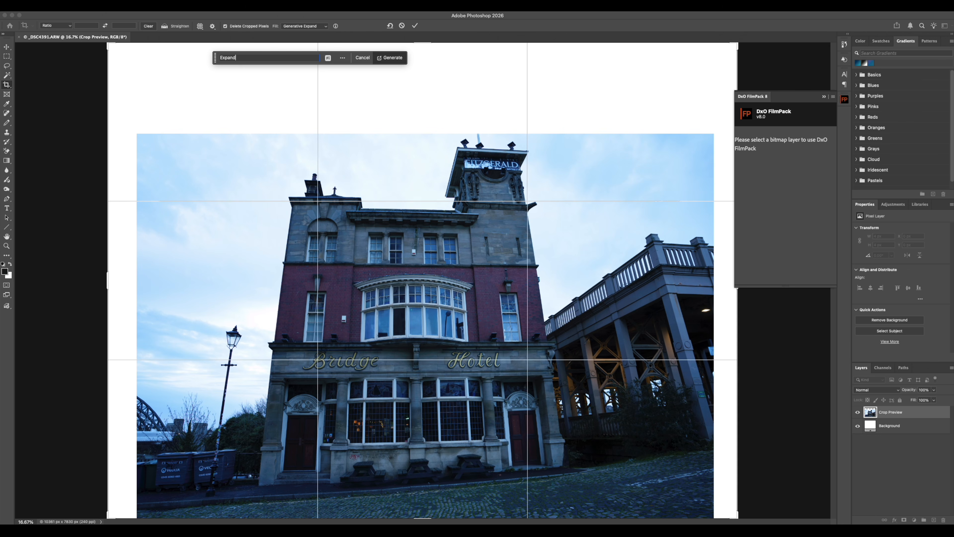
text( the image to the e)
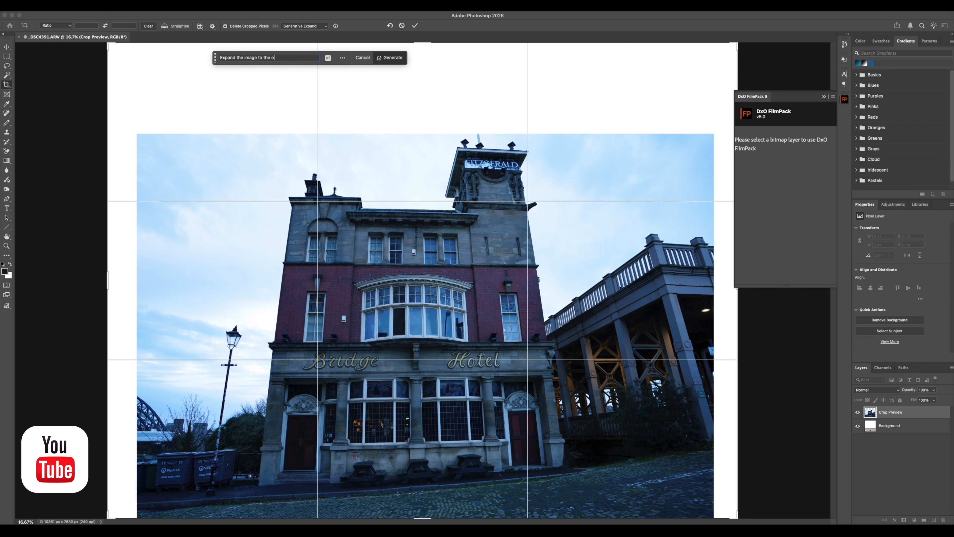
text(dge of the canvas)
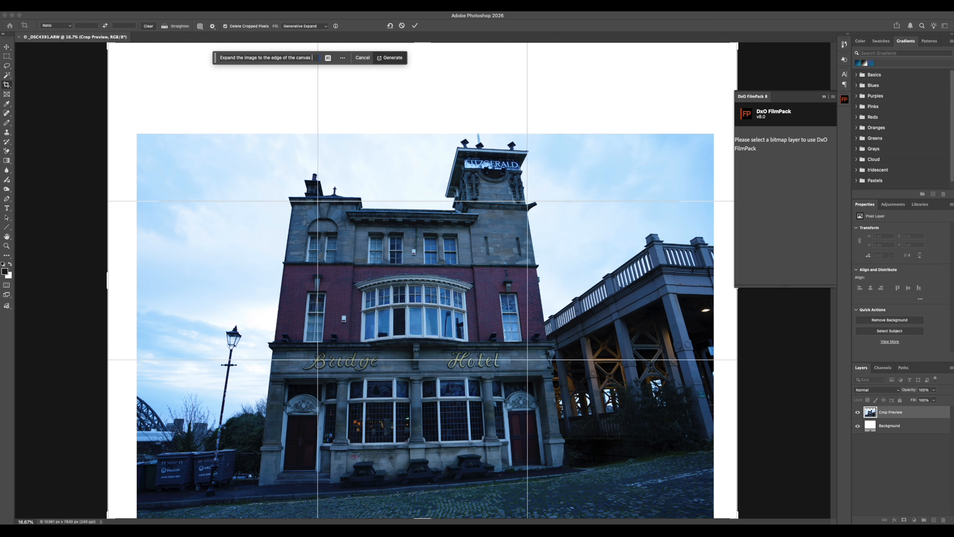
text( matching current image)
key(Return)
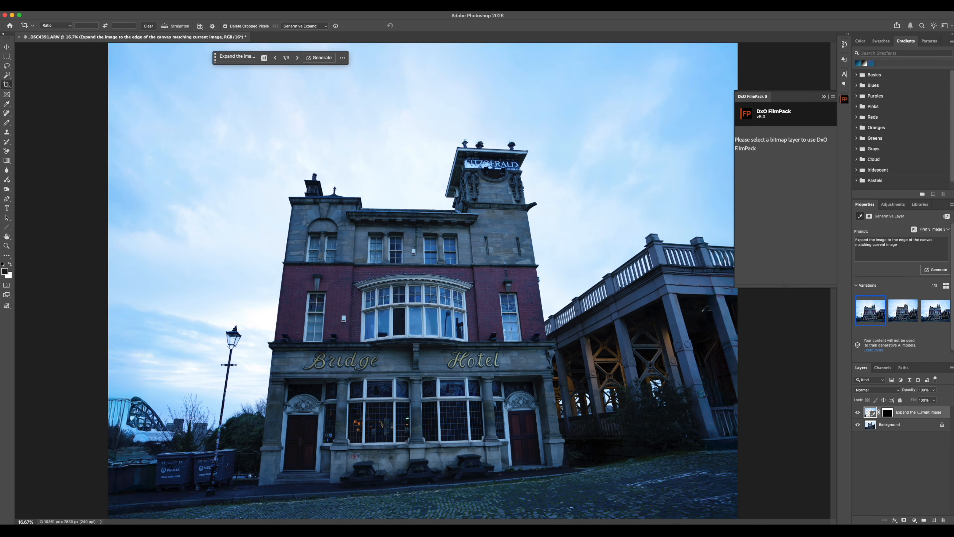
Save the expanded image and switch back to Lightroom Classic.
key(super+s)
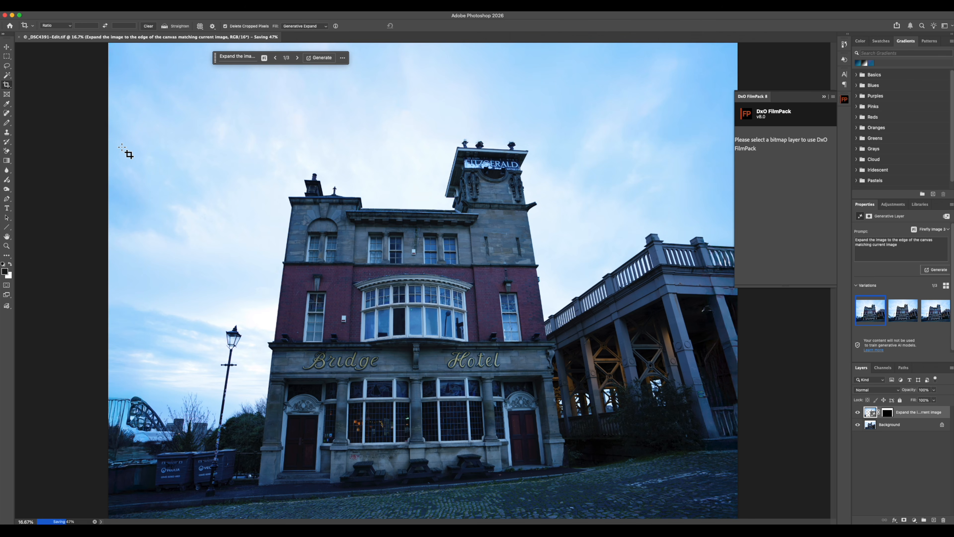
mouse_move(129, 520)
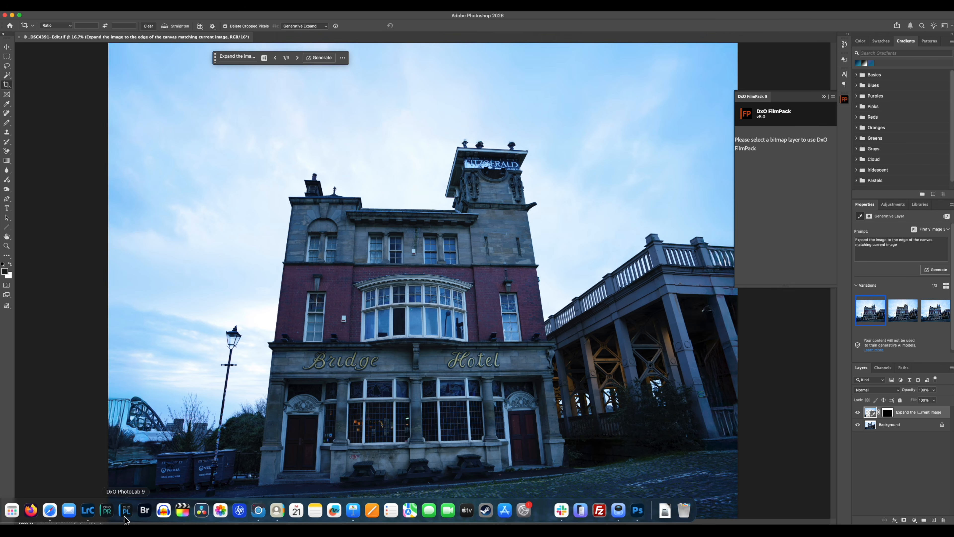
click(92, 517)
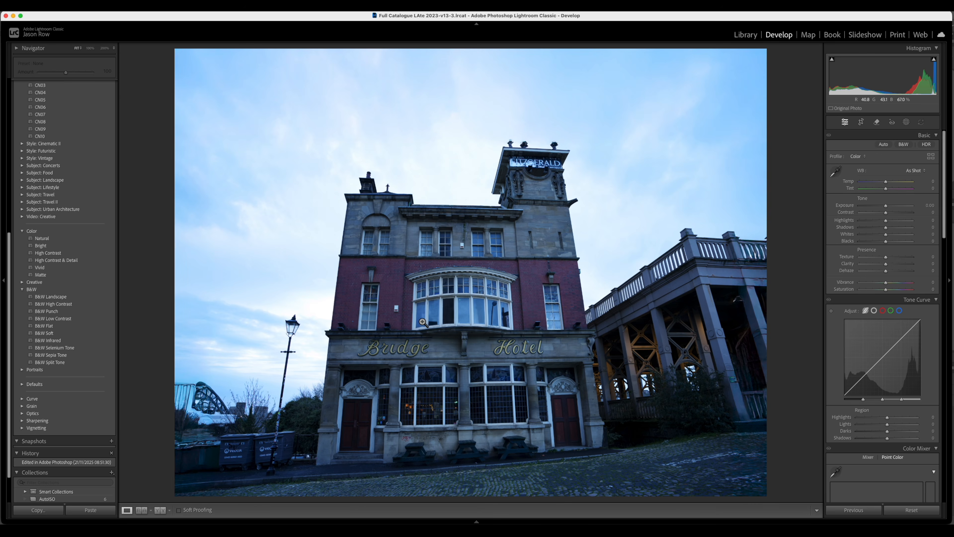
Open the expanded photo in DxO ViewPoint 5 as a copy with Lightroom adjustments.
right_click(449, 178)
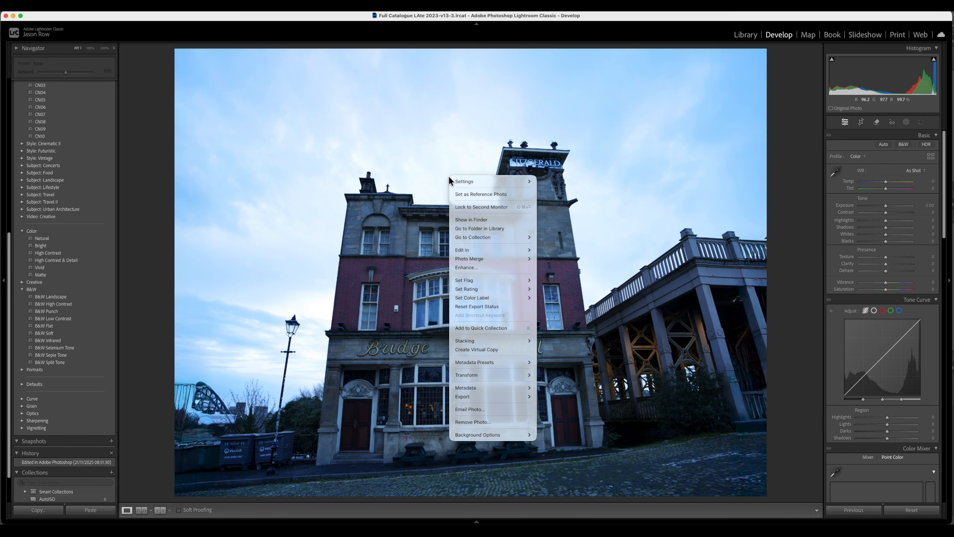
mouse_move(481, 252)
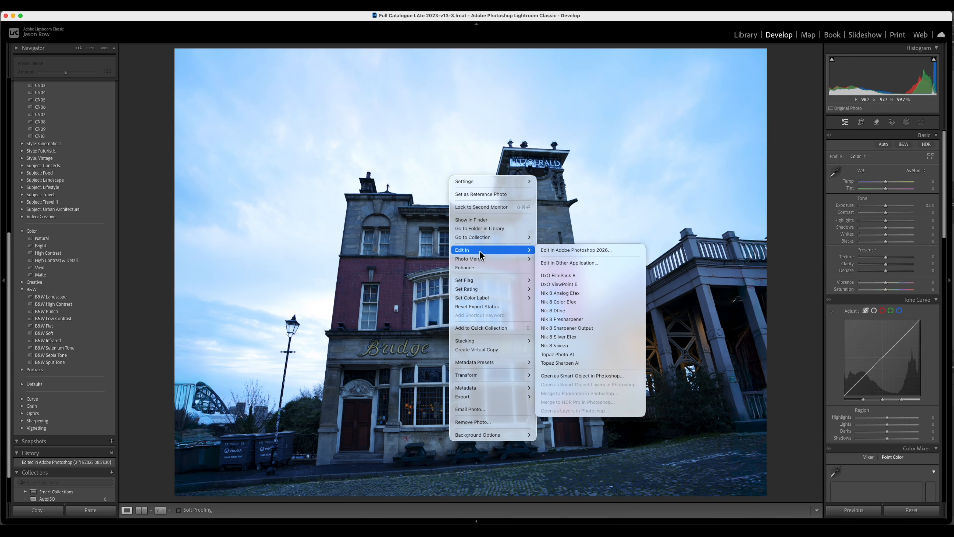
click(603, 283)
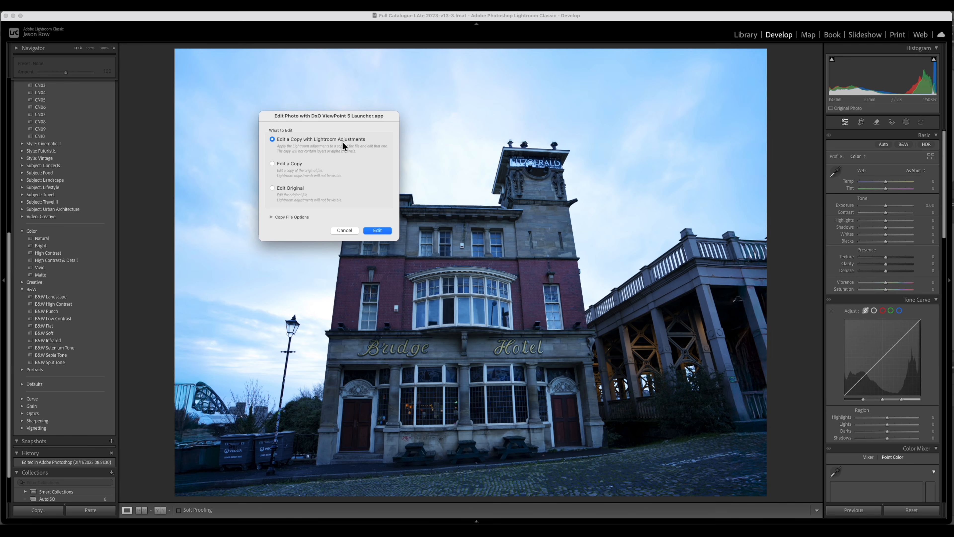
click(376, 230)
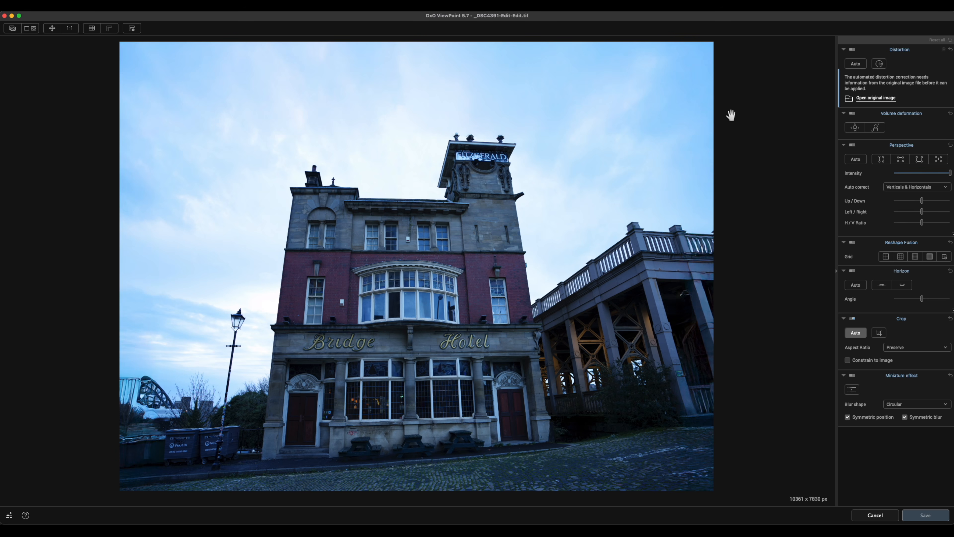
Try the automatic perspective correction for verticals and horizontals, and turn it off again.
click(855, 162)
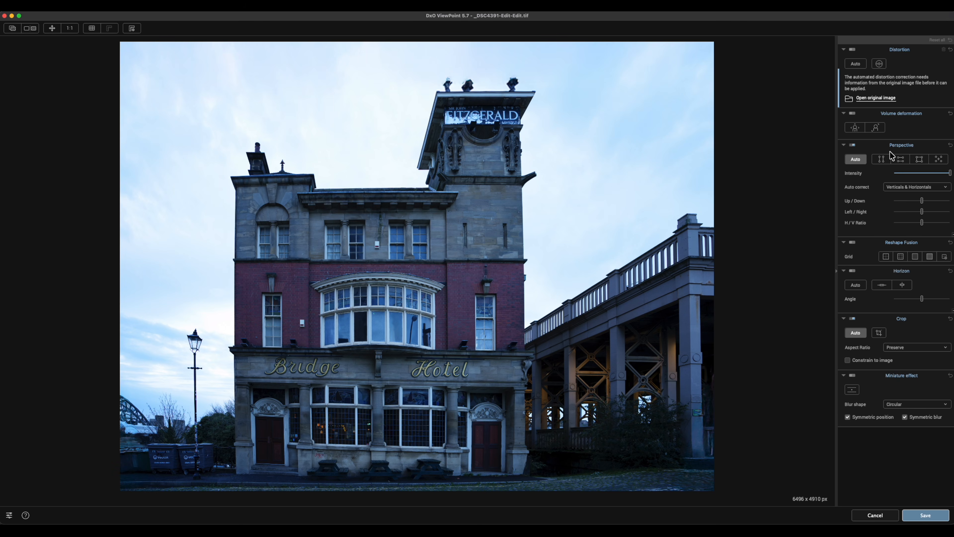
click(857, 160)
Align the two control lines for forcing vertical parallels with the bridge pillar and the lamp post.
click(882, 160)
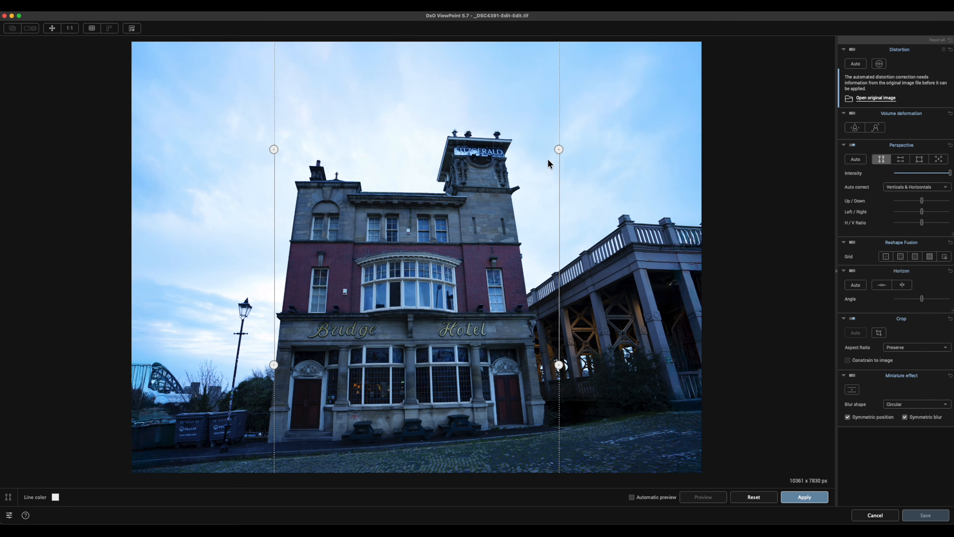
drag(559, 150, 633, 278)
drag(558, 364, 649, 332)
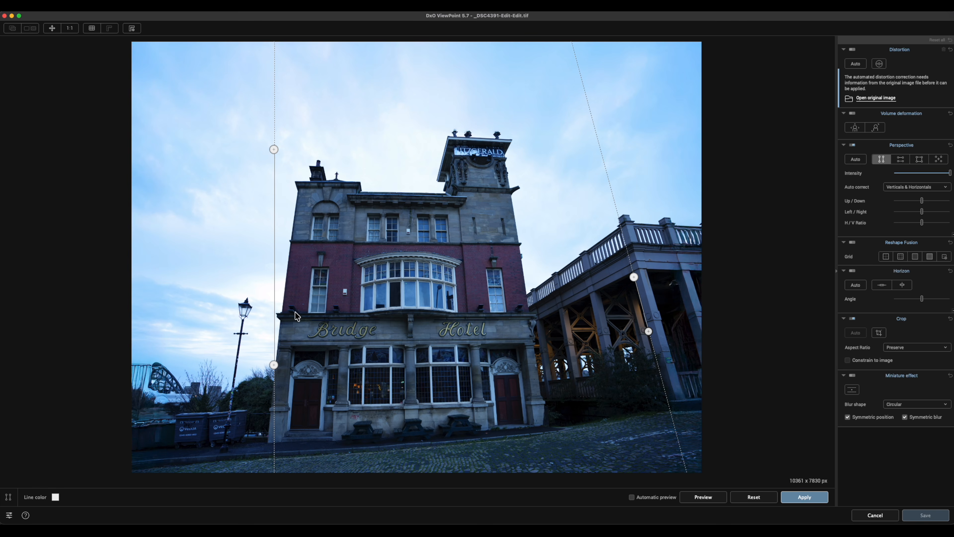
drag(273, 365, 229, 396)
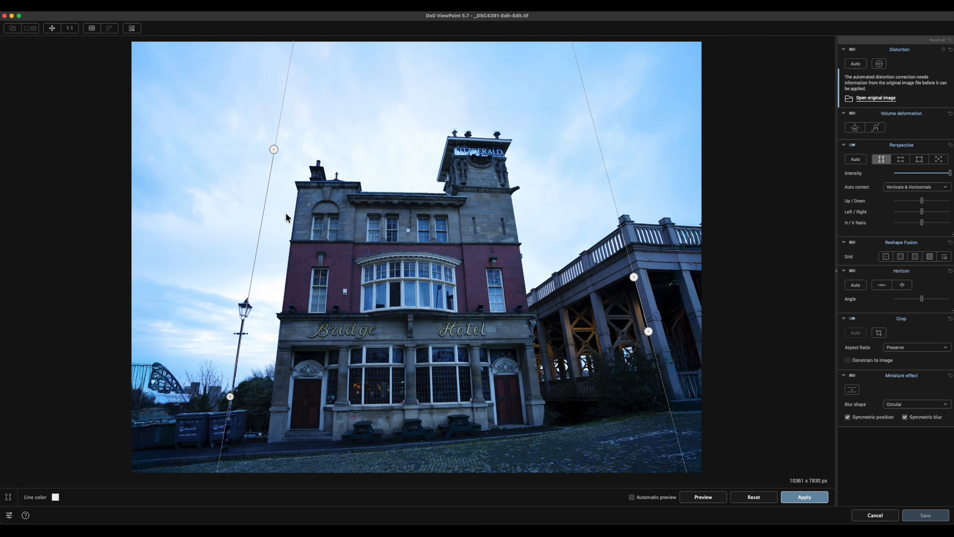
drag(274, 149, 240, 327)
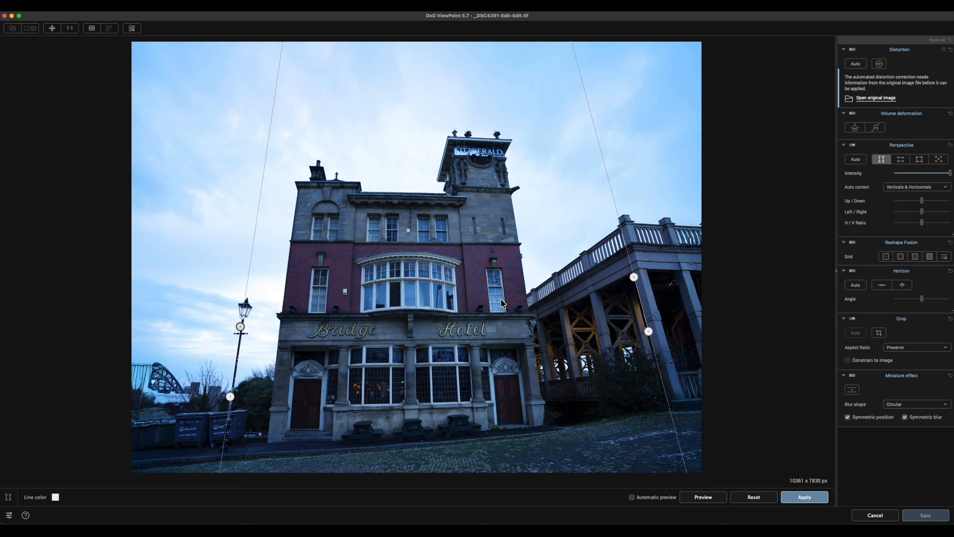
Apply the forced vertical parallels correction to the hotel photo.
click(809, 498)
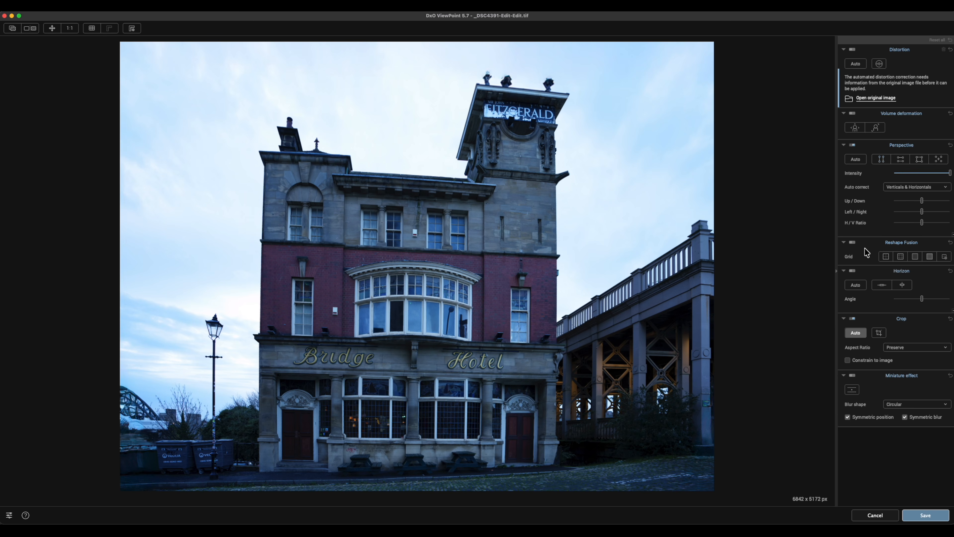
Reshape the photo with a 4 × 4 Reshape Fusion grid, nudging one upper grid point slightly outward, and refine the grid to 32 × 32.
click(885, 257)
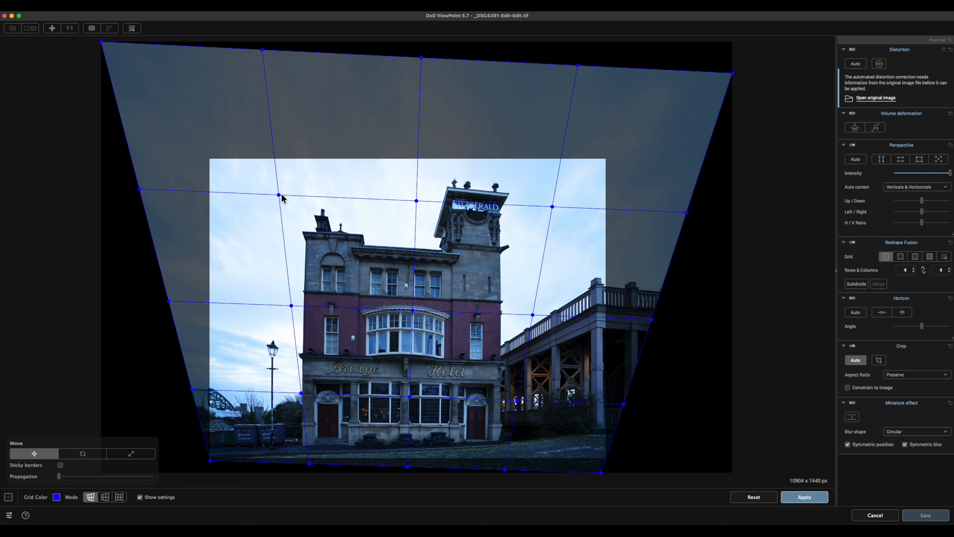
mouse_move(279, 195)
mouse_down()
mouse_move(251, 196)
mouse_move(276, 196)
mouse_up()
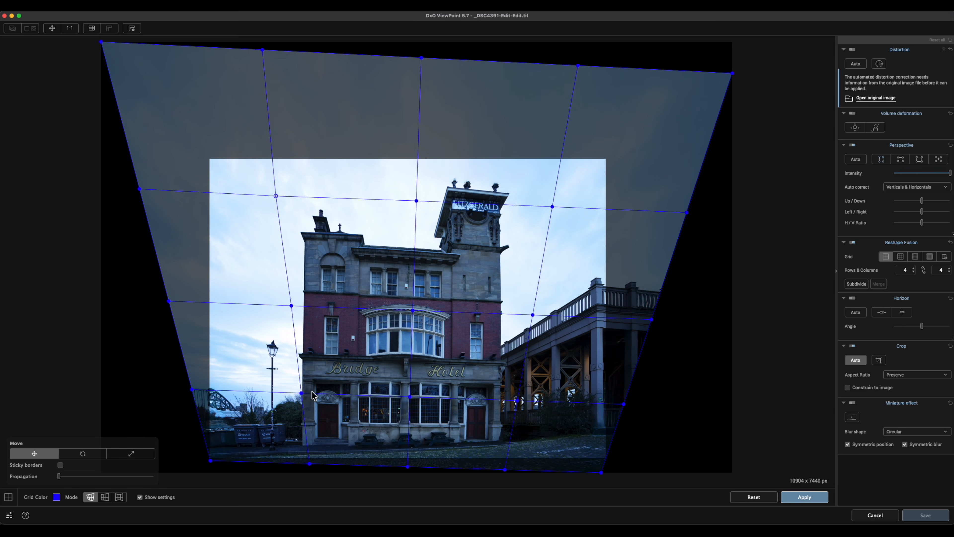
click(901, 257)
click(930, 258)
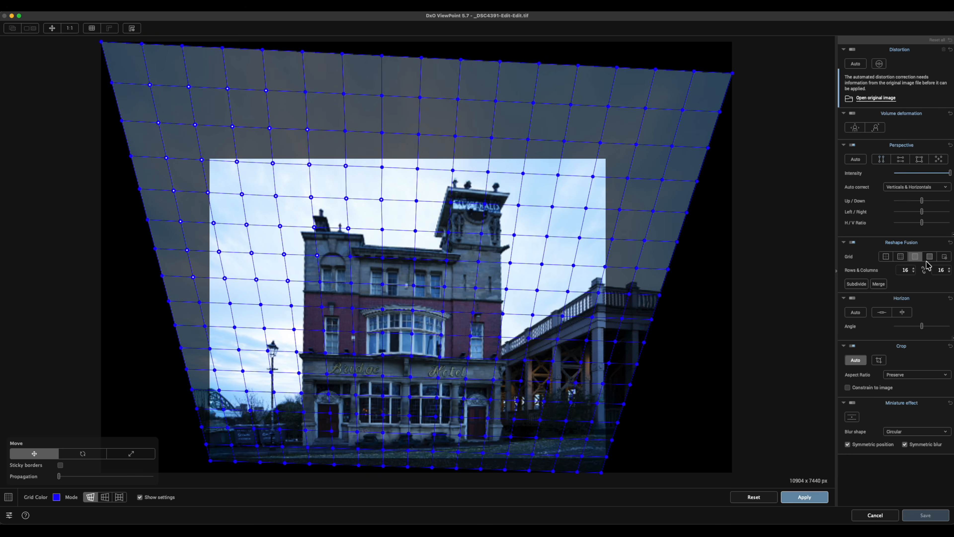
click(944, 257)
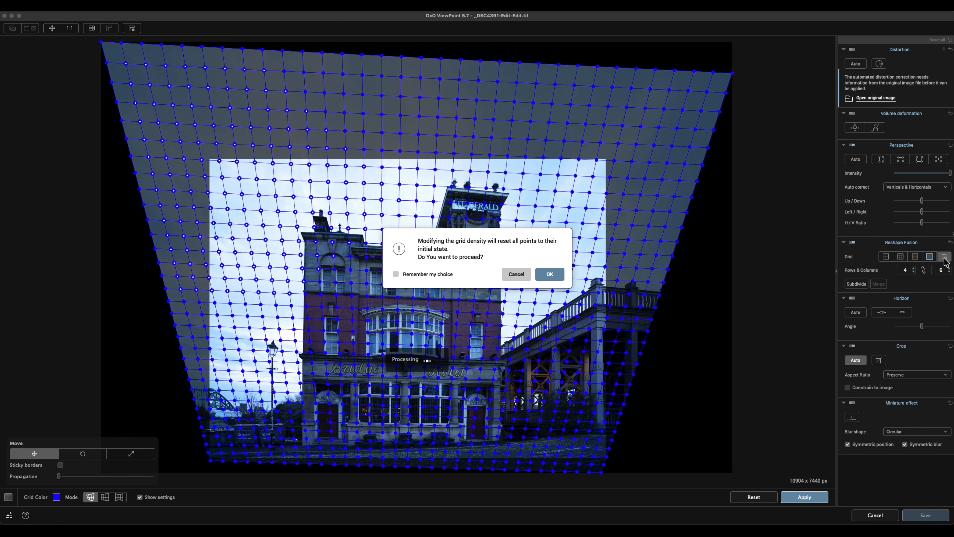
key(Escape)
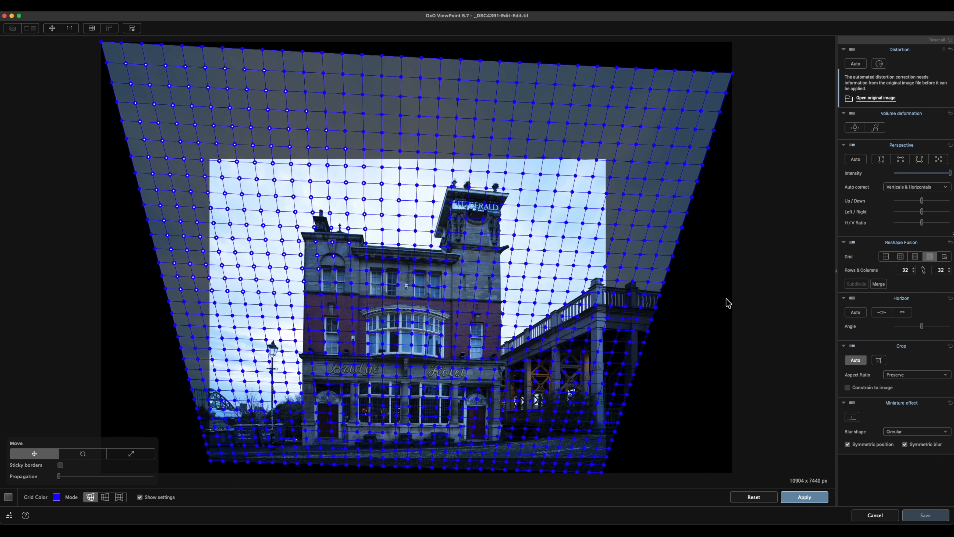
click(929, 257)
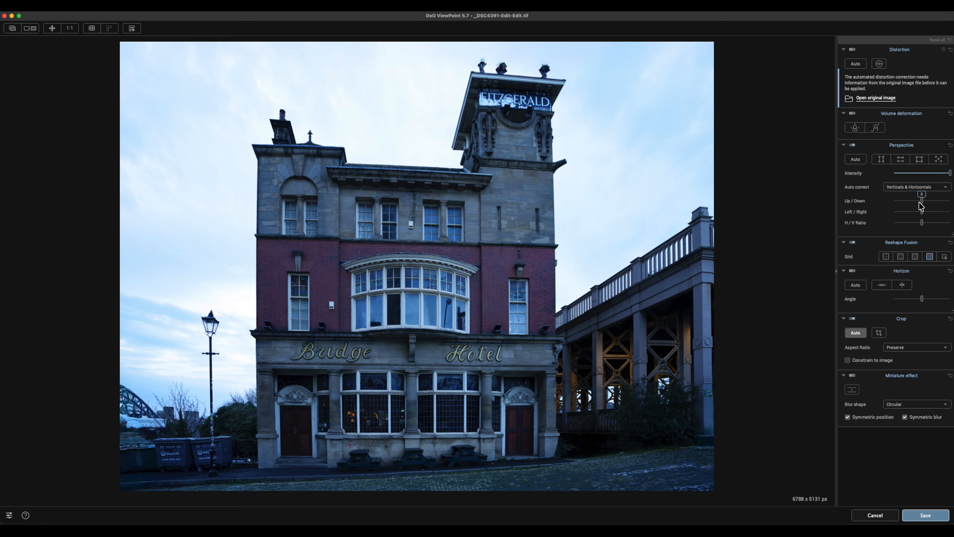
Fine-tune the perspective by setting Up/Down to 14 and slightly raising the H/V Ratio.
drag(922, 205, 919, 204)
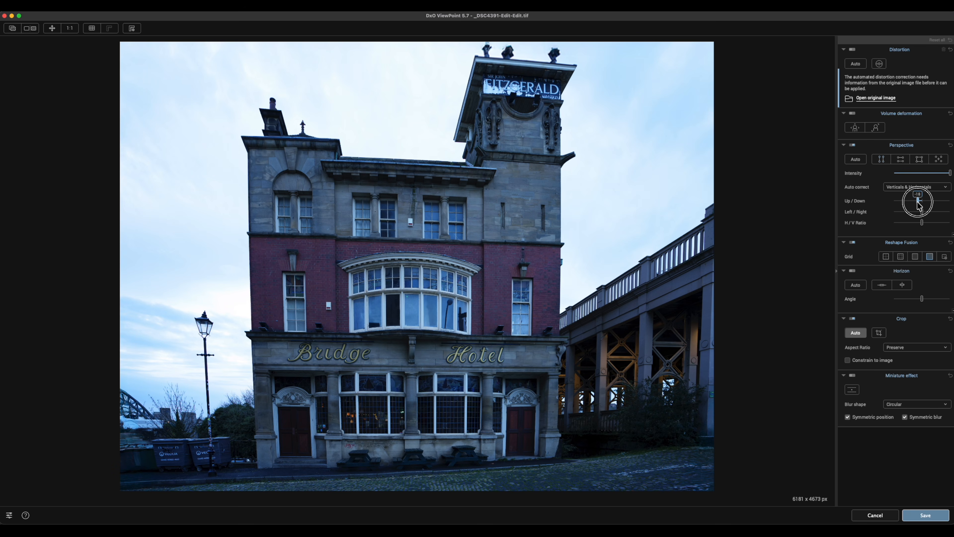
drag(917, 205, 927, 205)
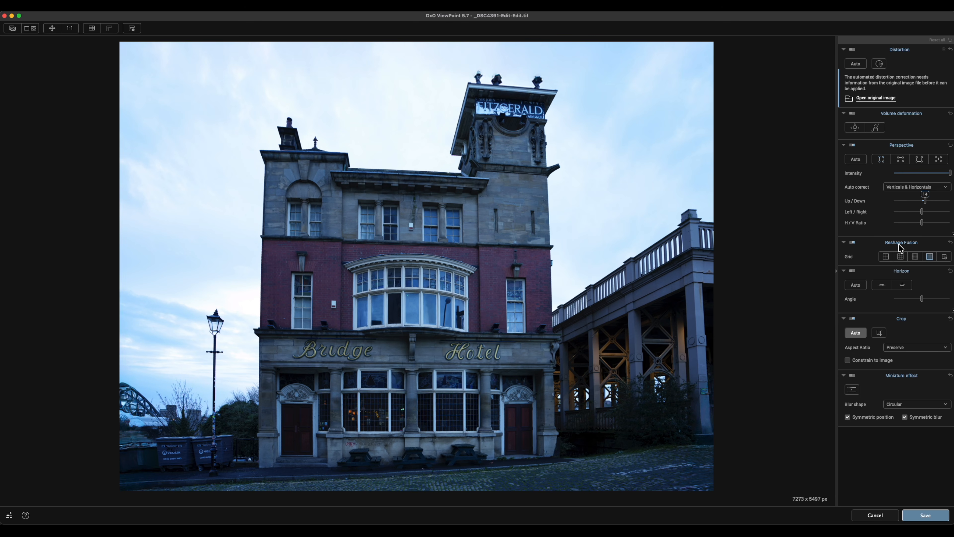
mouse_move(923, 212)
mouse_down()
mouse_move(898, 214)
mouse_move(934, 213)
mouse_move(921, 213)
mouse_move(923, 226)
mouse_up()
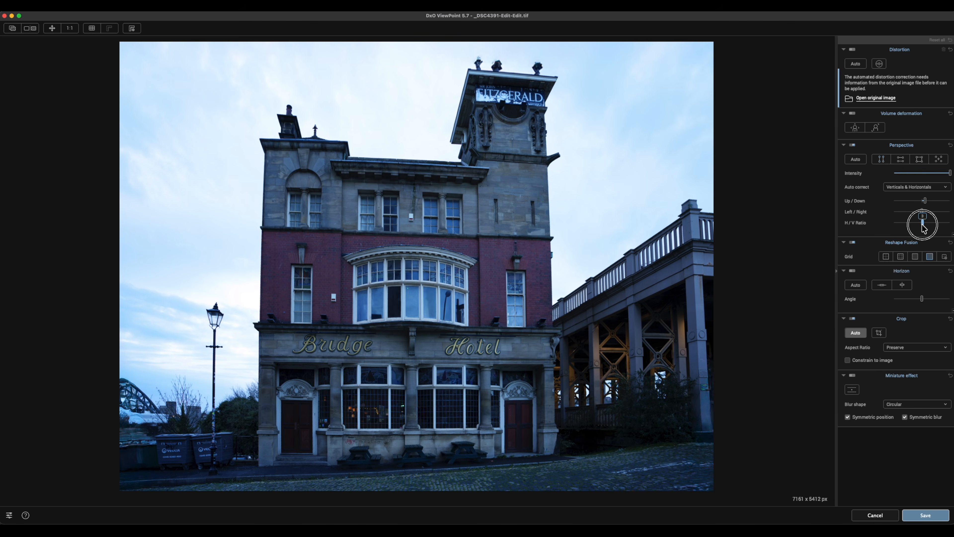
drag(924, 227, 925, 227)
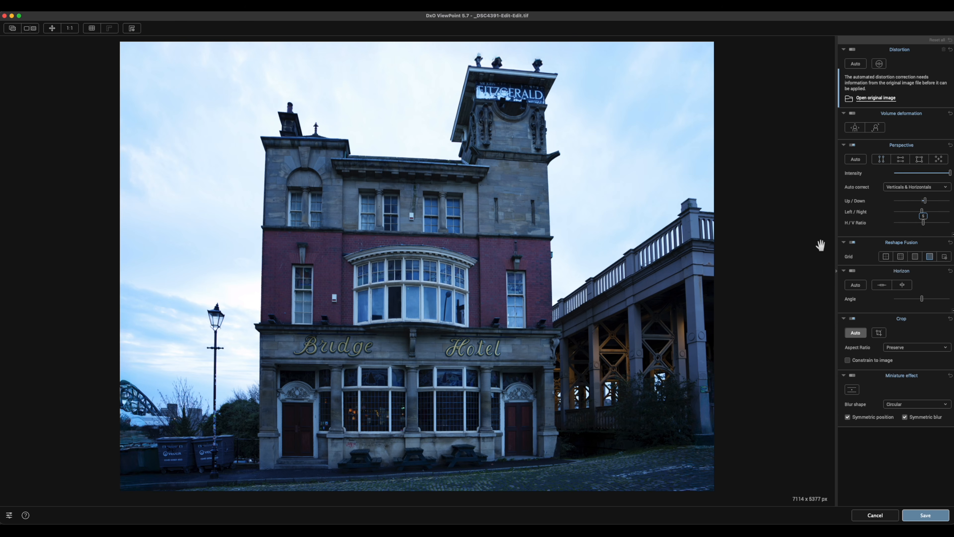
Start a manual crop and set its aspect ratio to Unconstrained.
click(879, 335)
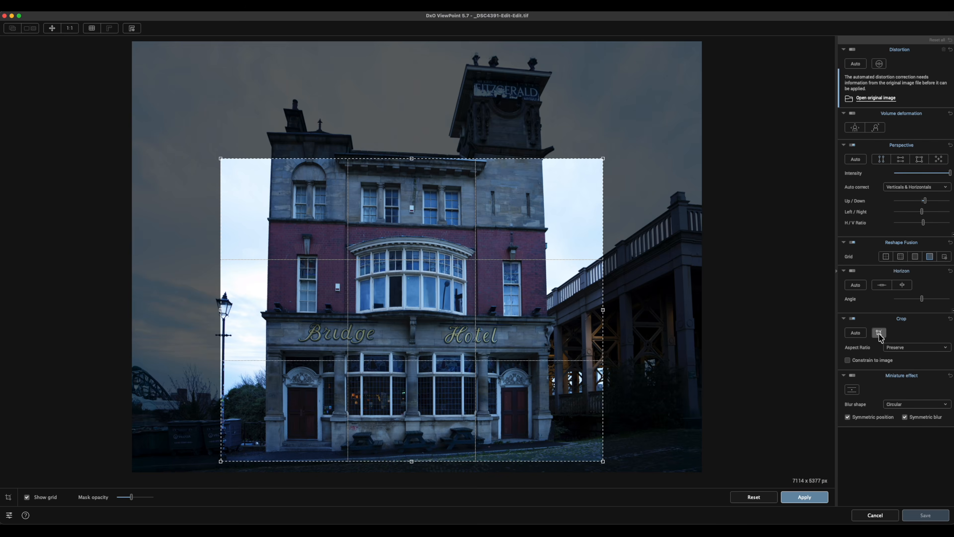
click(902, 347)
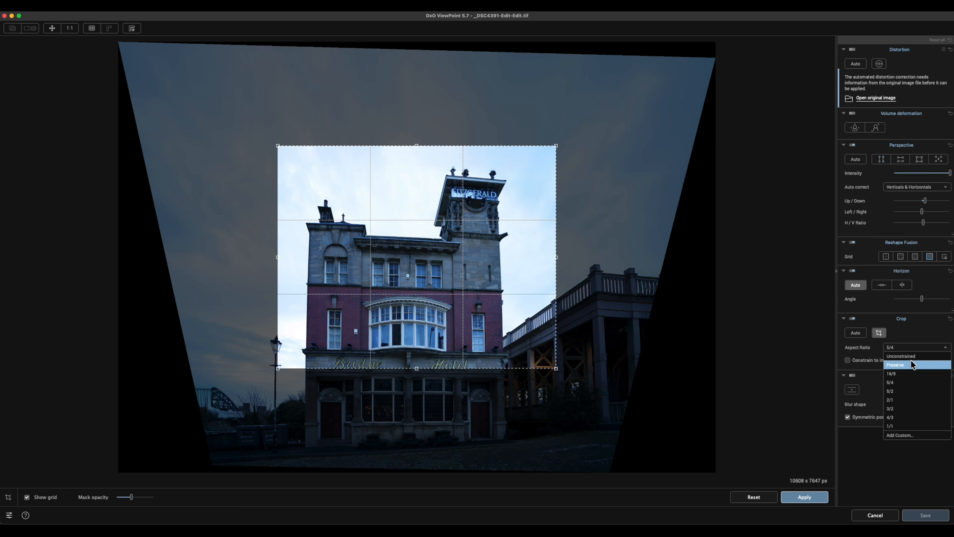
click(910, 354)
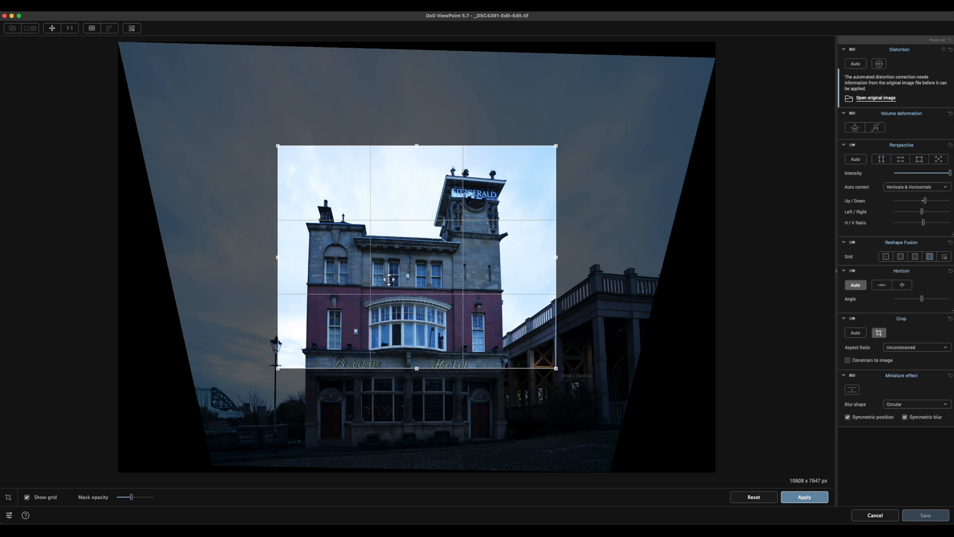
Crop to a portrait frame of about 4645 × 6017 px around the hotel, excluding the lamp post, and save the corrected image.
drag(417, 368, 422, 465)
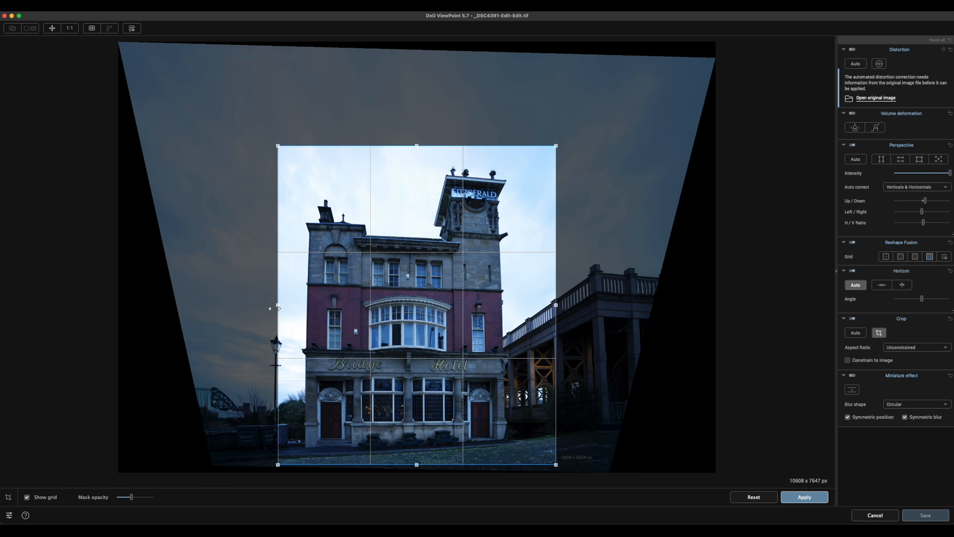
drag(278, 307, 286, 307)
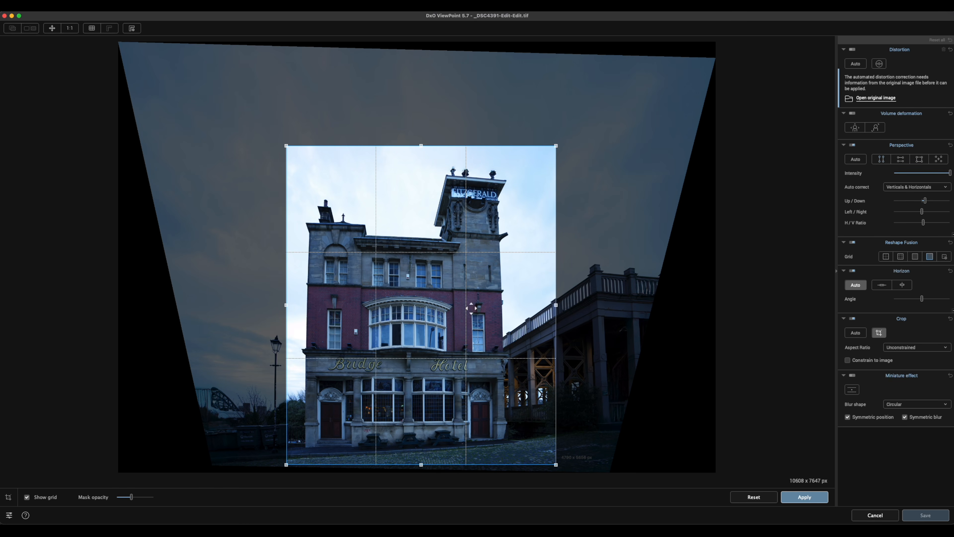
drag(556, 305, 559, 307)
drag(423, 465, 423, 466)
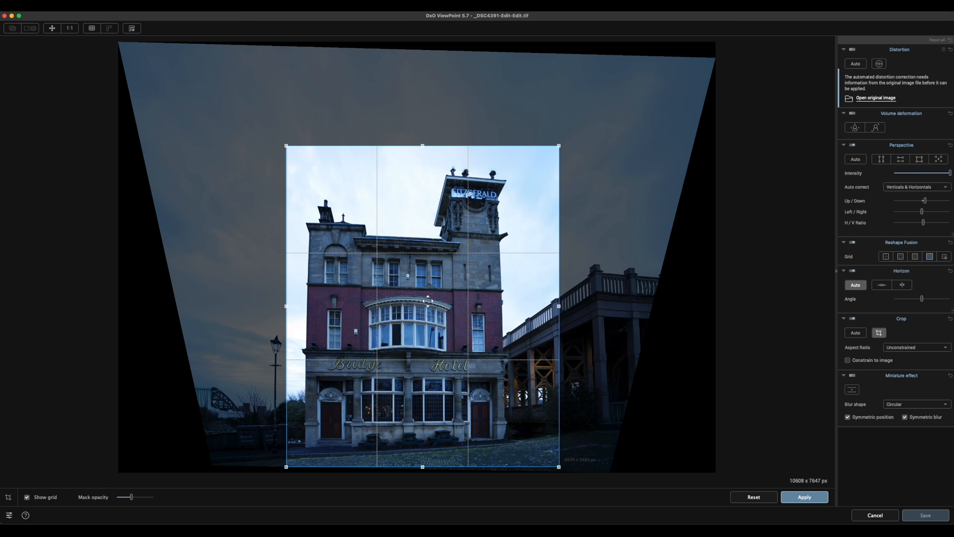
drag(423, 146, 422, 127)
drag(559, 296, 547, 297)
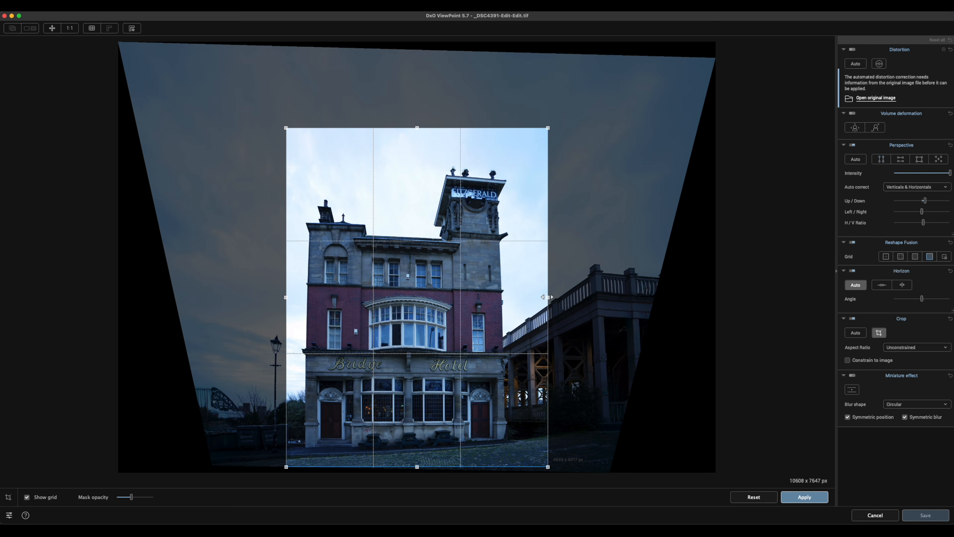
key(Return)
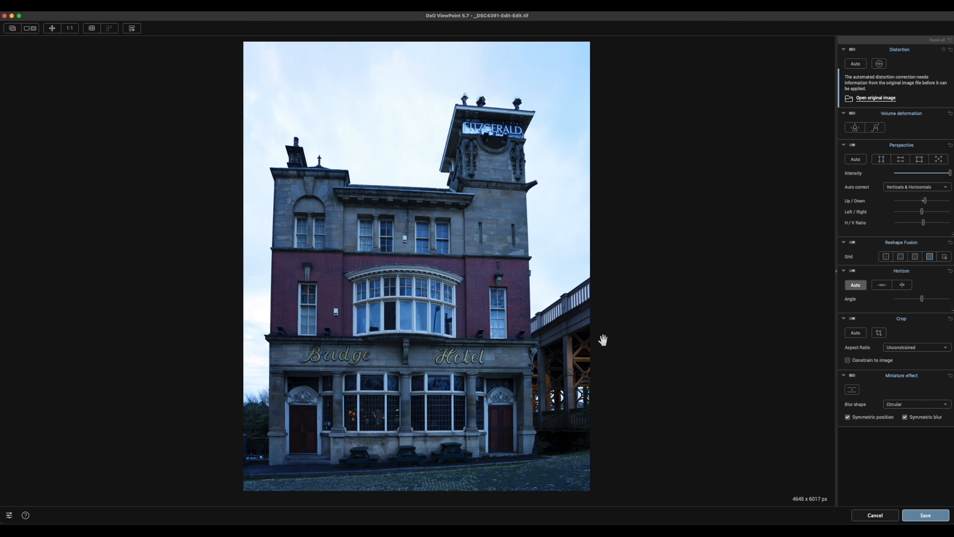
key(Return)
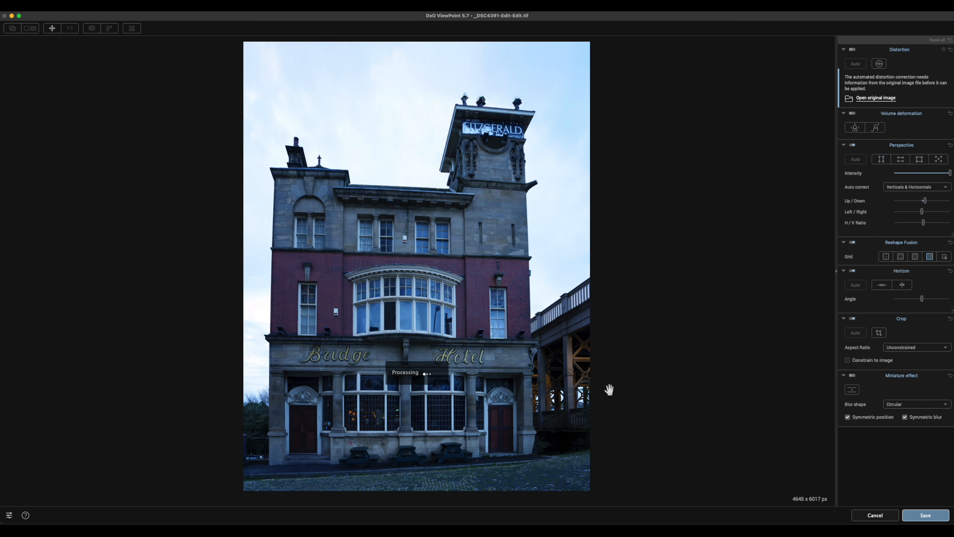